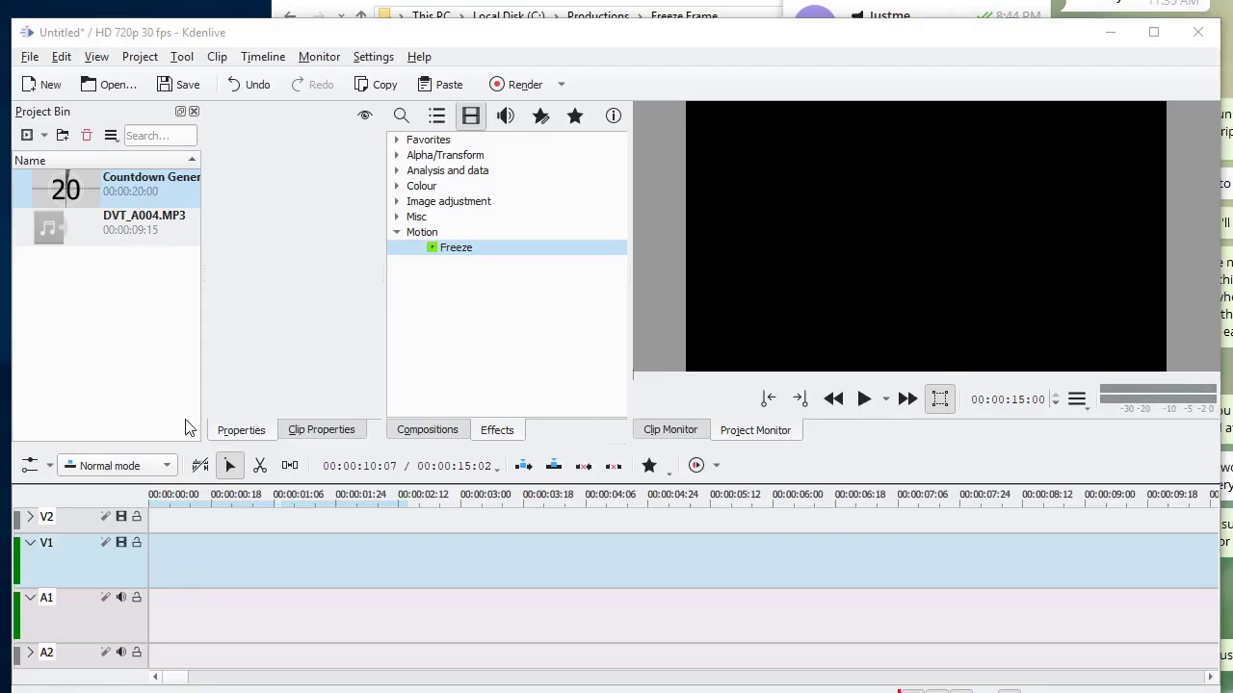
Add Countdown Generator.webm from the Project Bin to the timeline, on V1 and A1.
left_click_drag(85, 191, 170, 557)
Align the countdown at the timeline start, mute its A1 audio, and place DVT_A004.MP3 on A2.
left_click_drag(321, 570, 278, 572)
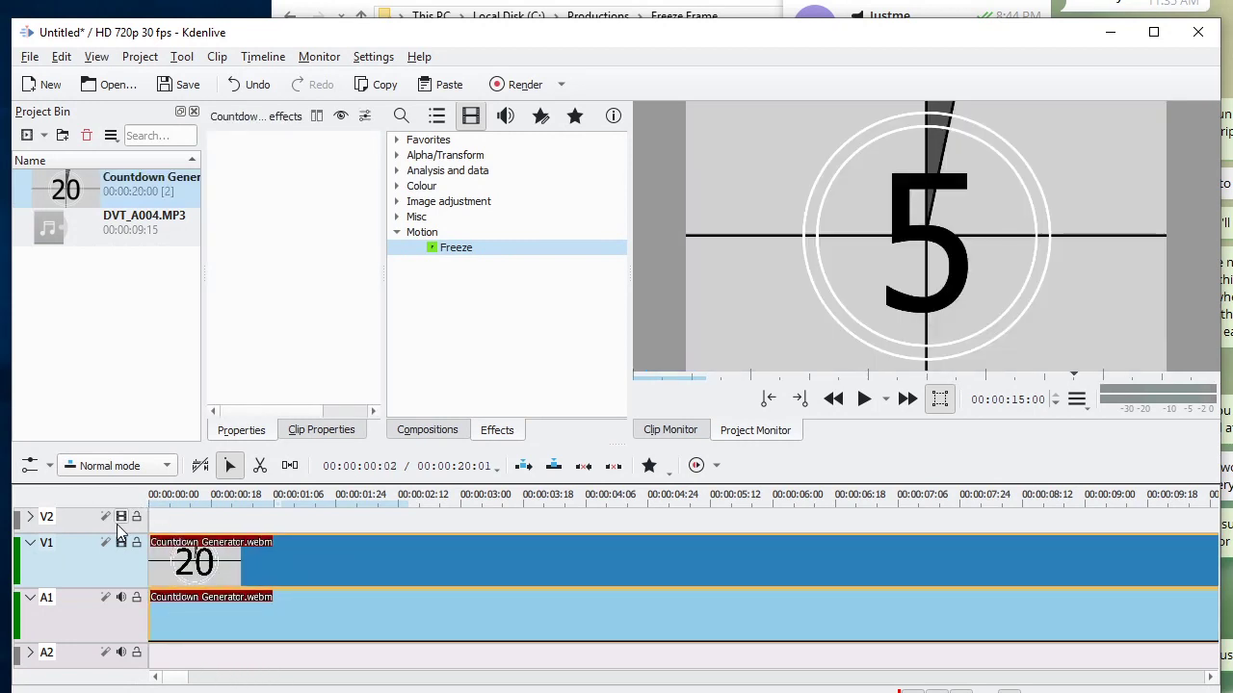
left_click(29, 597)
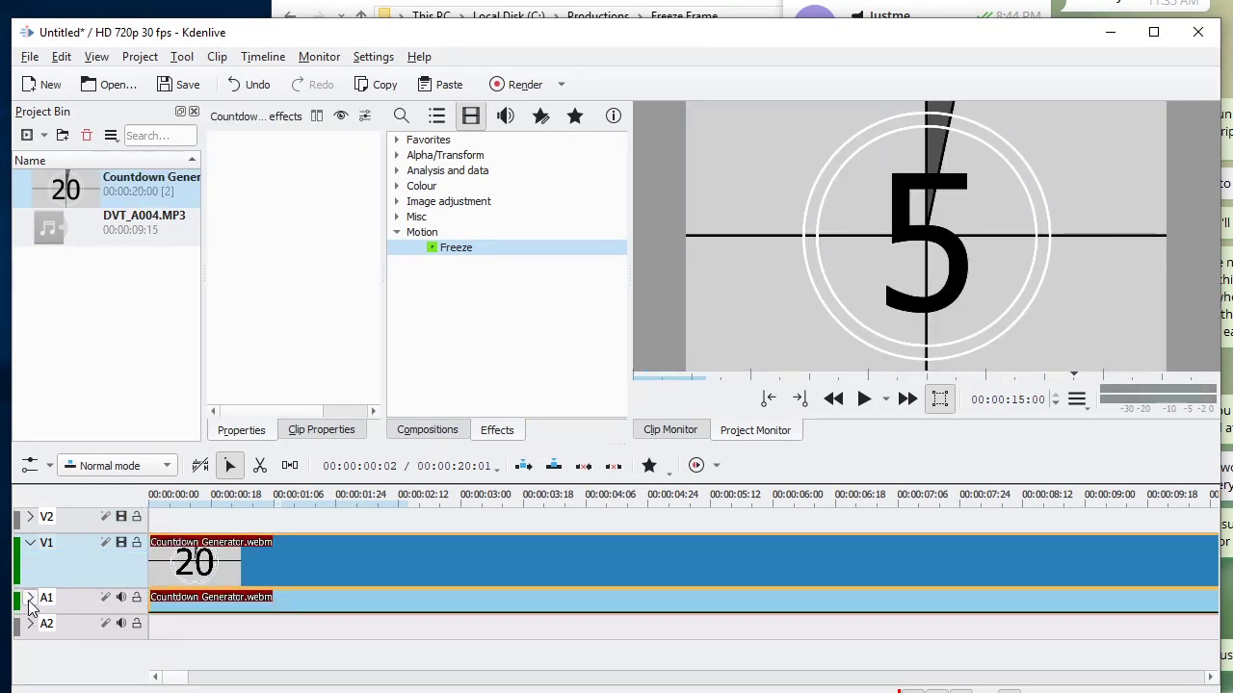
left_click(121, 598)
left_click_drag(106, 229, 152, 633)
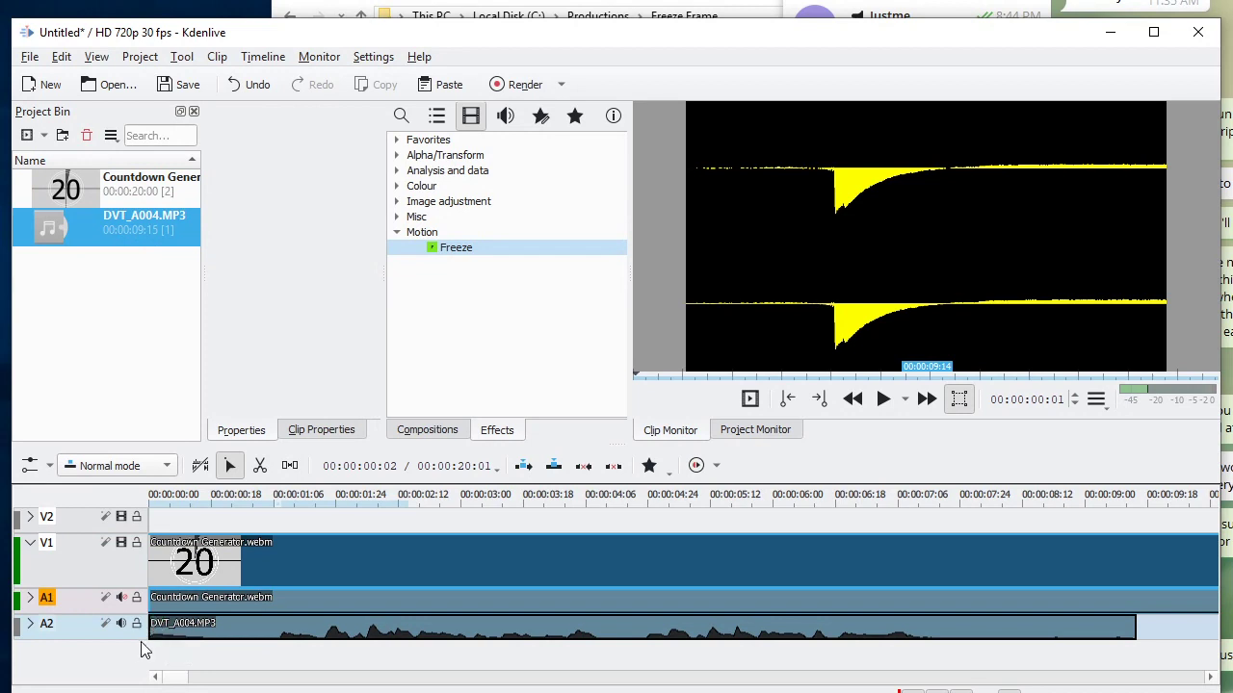
left_click(33, 625)
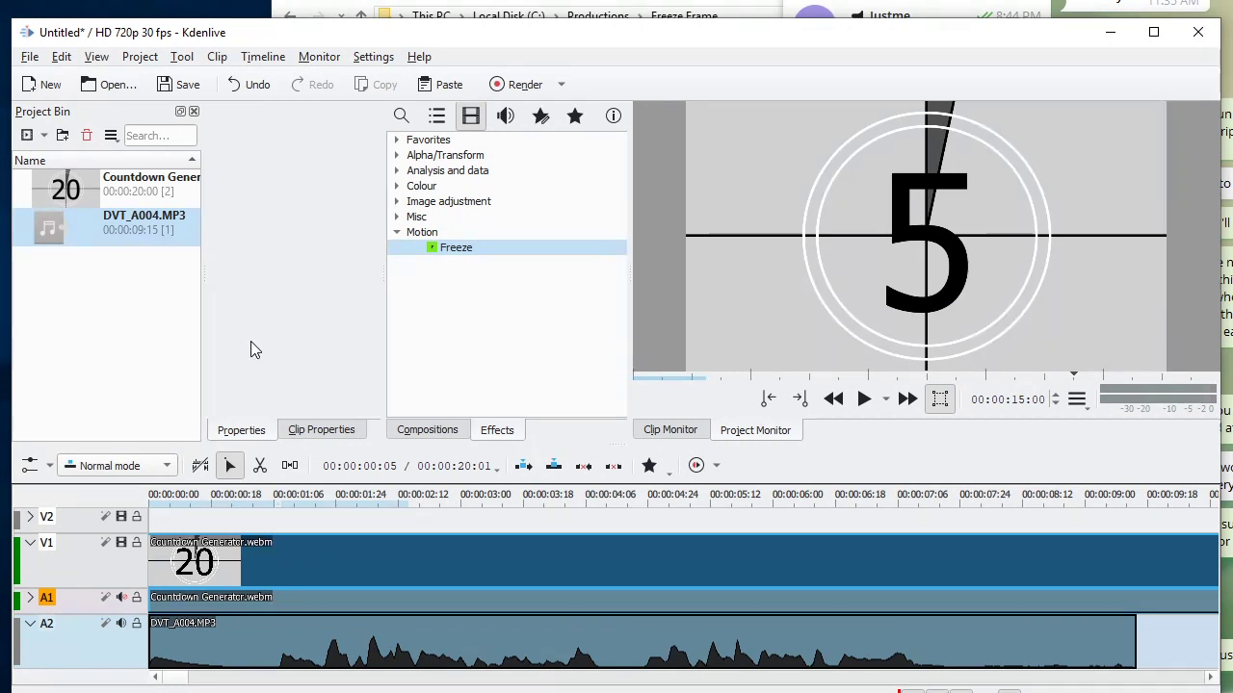
key("Home")
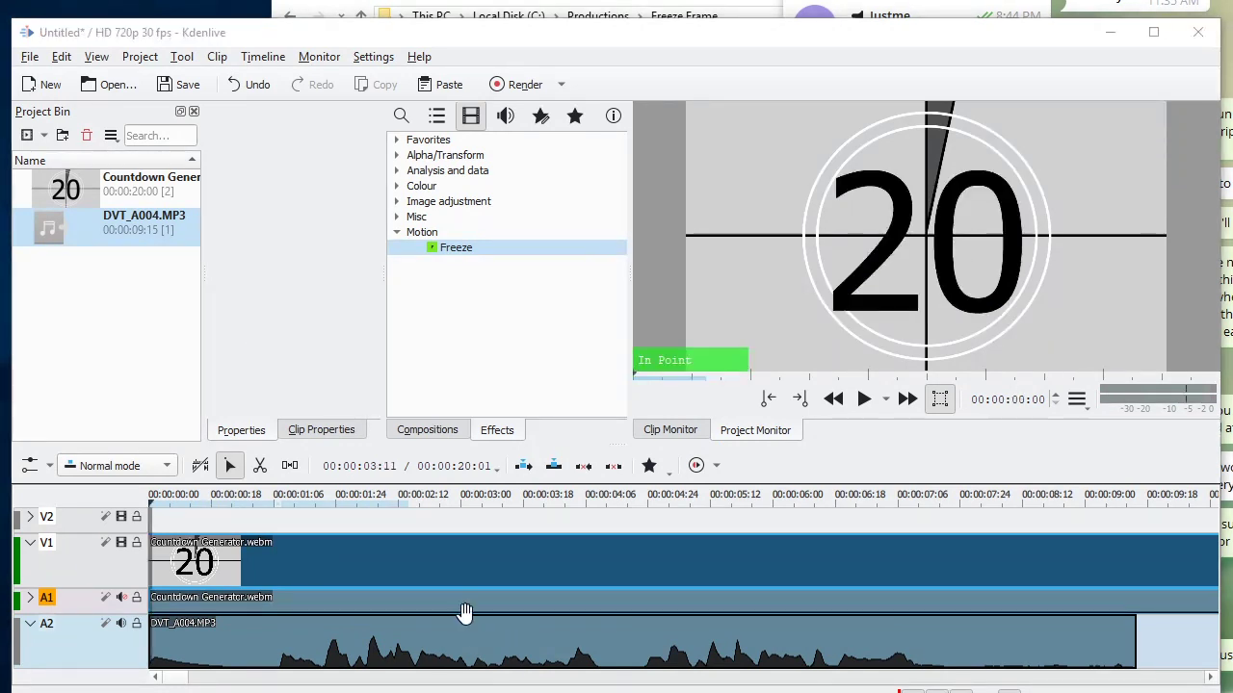
left_click(862, 400)
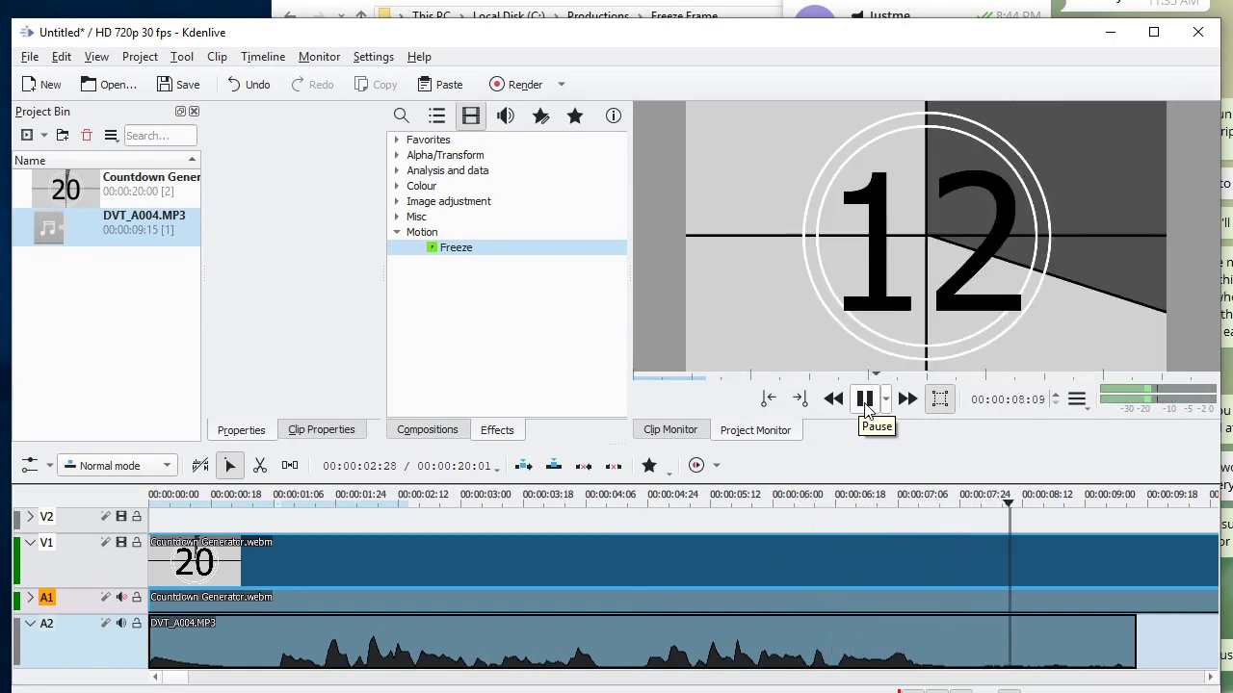
left_click(865, 402)
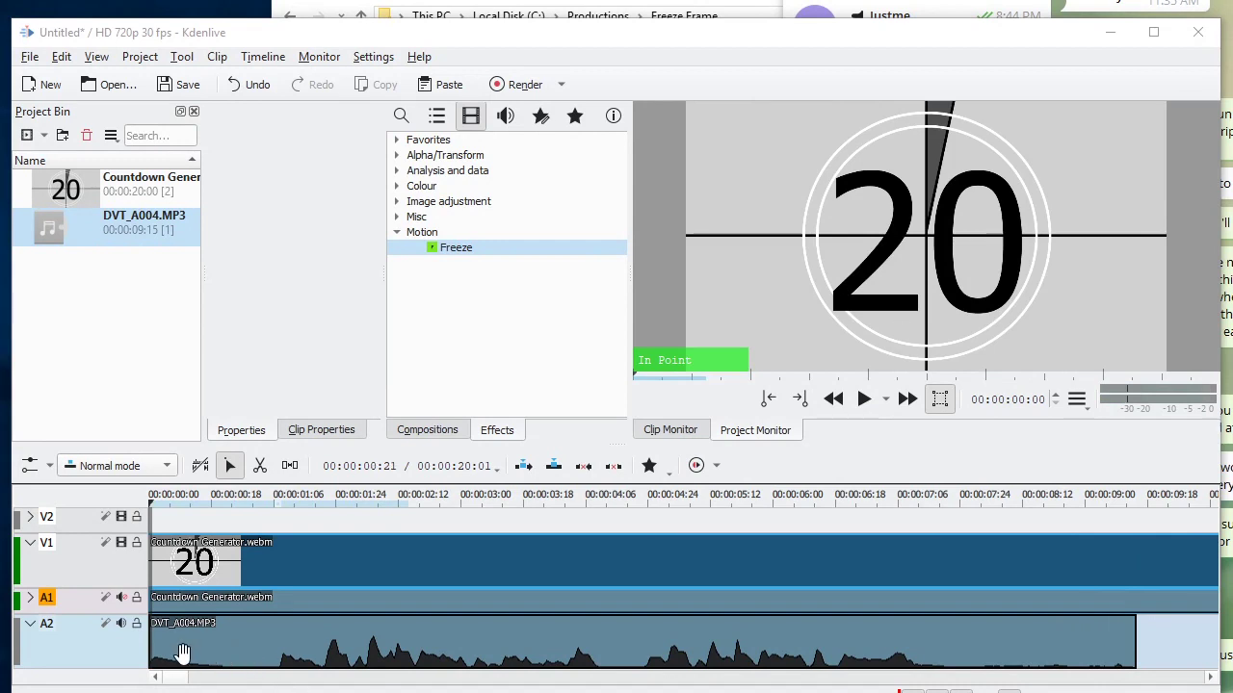
Trim the voiceover's quiet start, move it to 0, and trim the countdown's opening.
left_click_drag(152, 645, 228, 653)
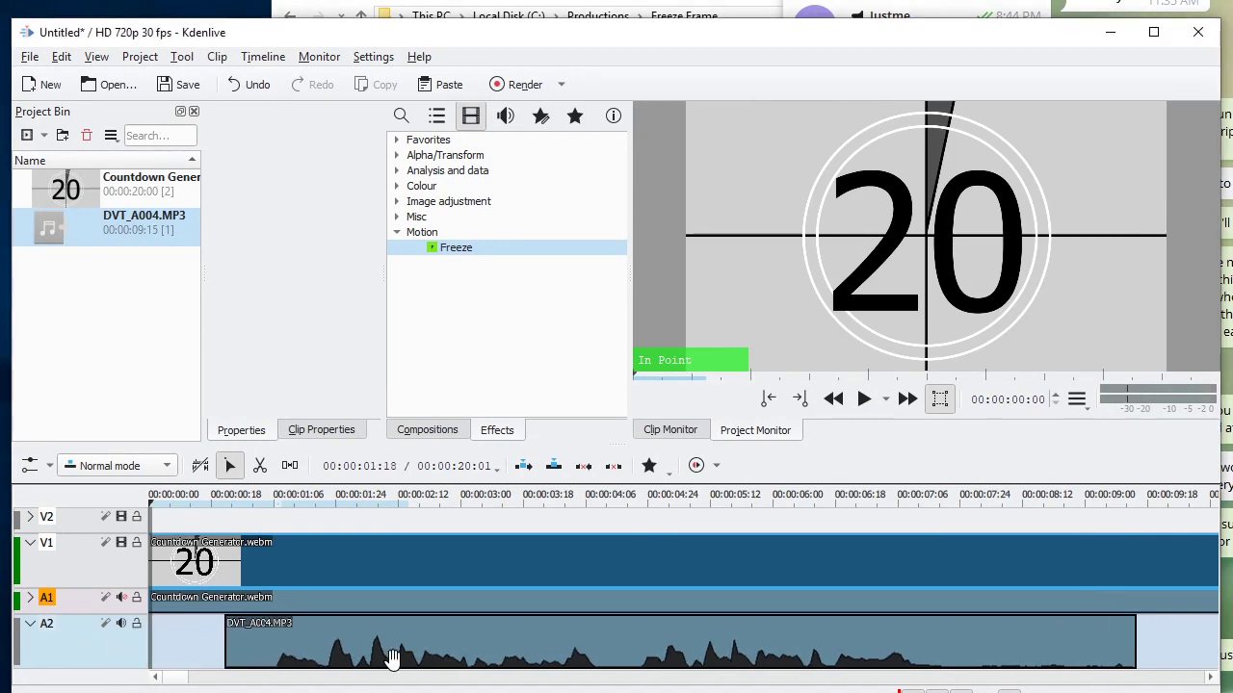
left_click_drag(448, 639, 358, 642)
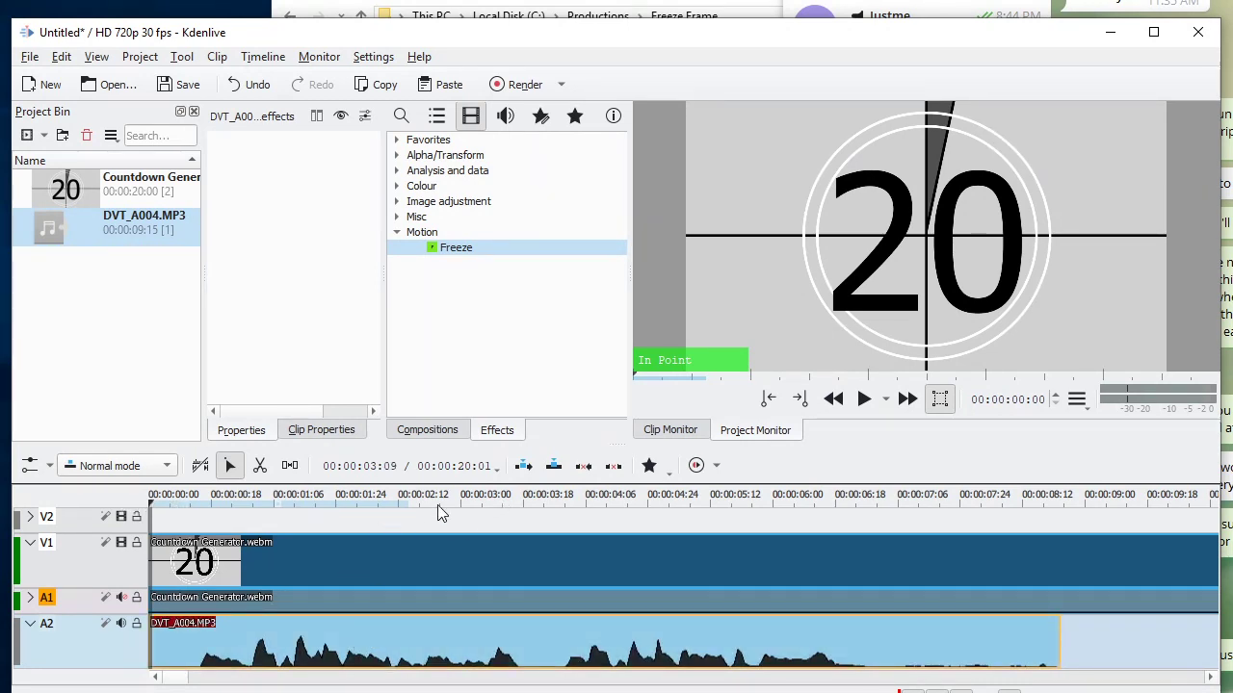
left_click(616, 500)
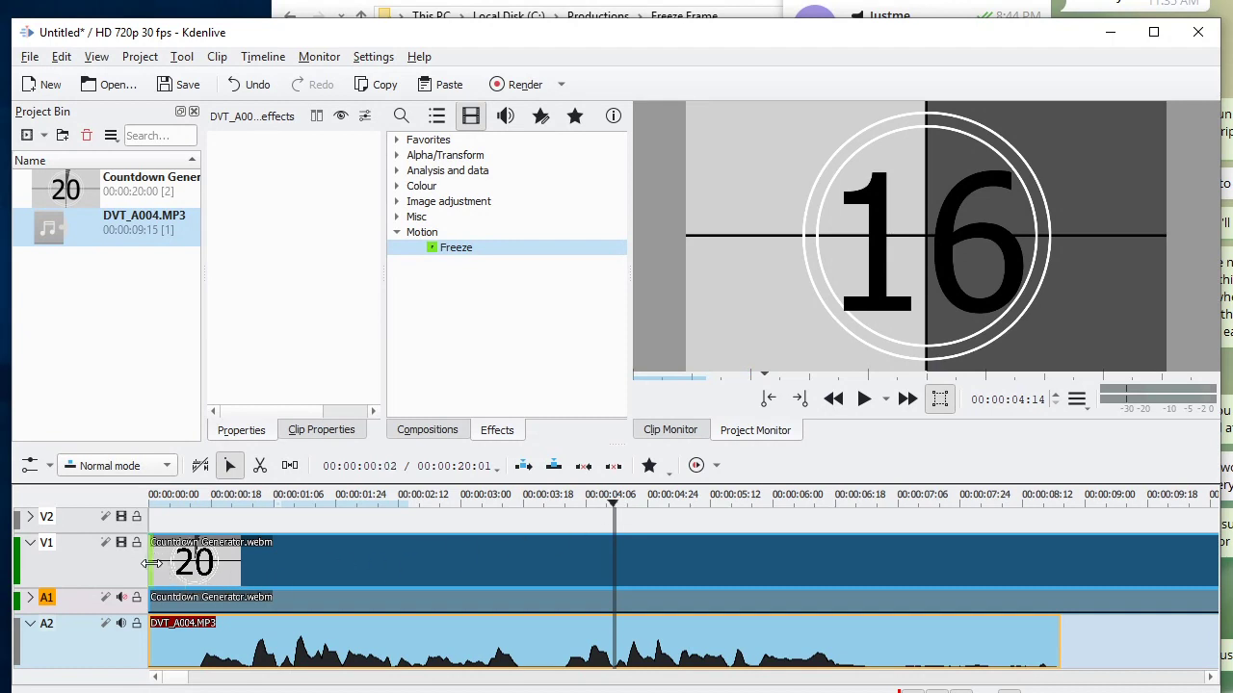
left_click_drag(151, 563, 587, 544)
left_click_drag(903, 572, 602, 576)
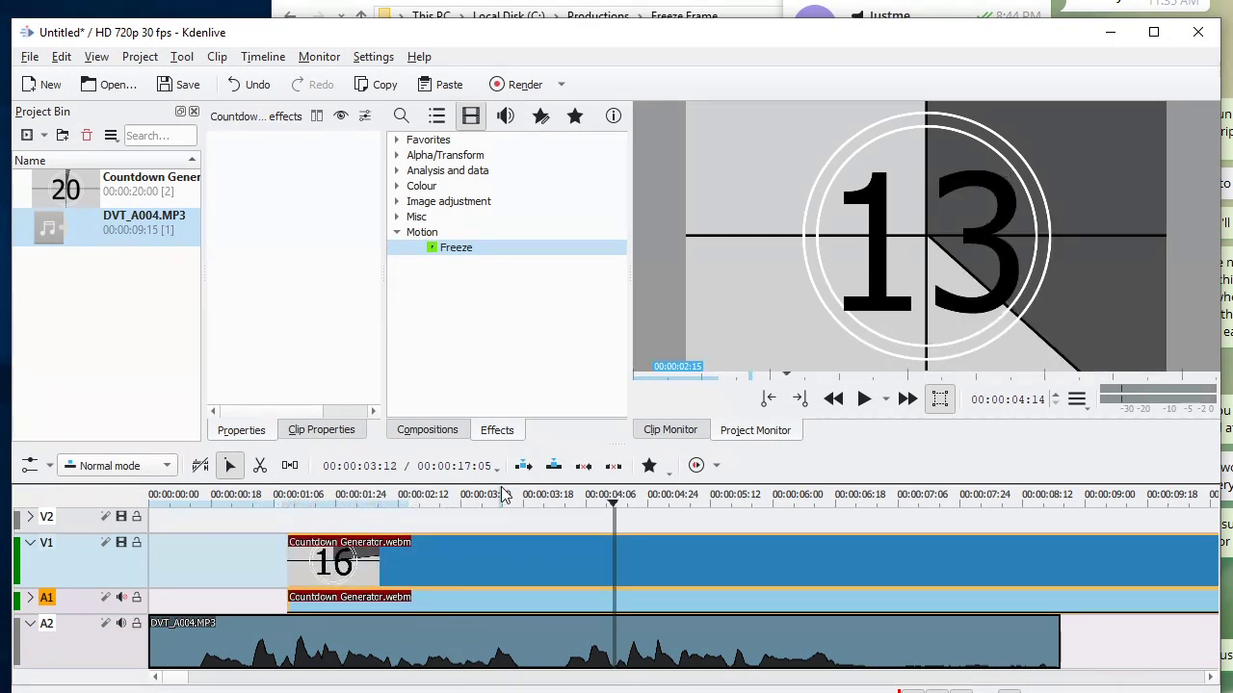
Re-trim the countdown so it opens on the 14 count and slide it to the timeline start.
left_click(501, 494)
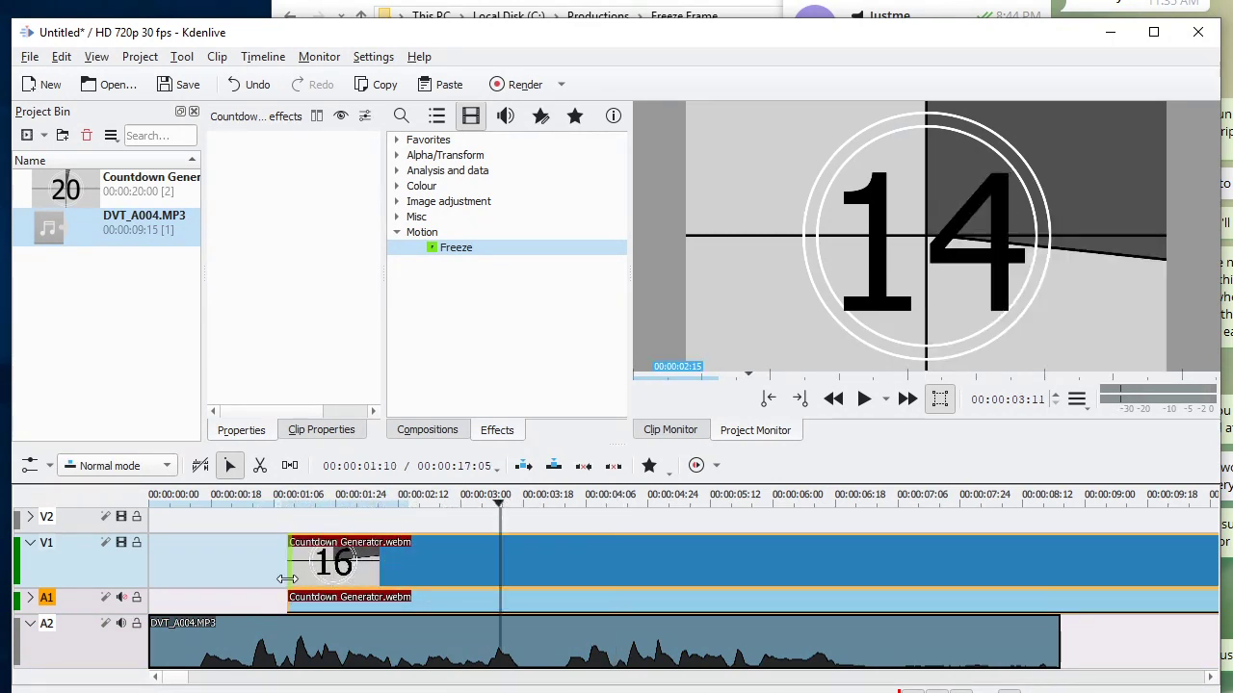
left_click_drag(287, 579, 406, 576)
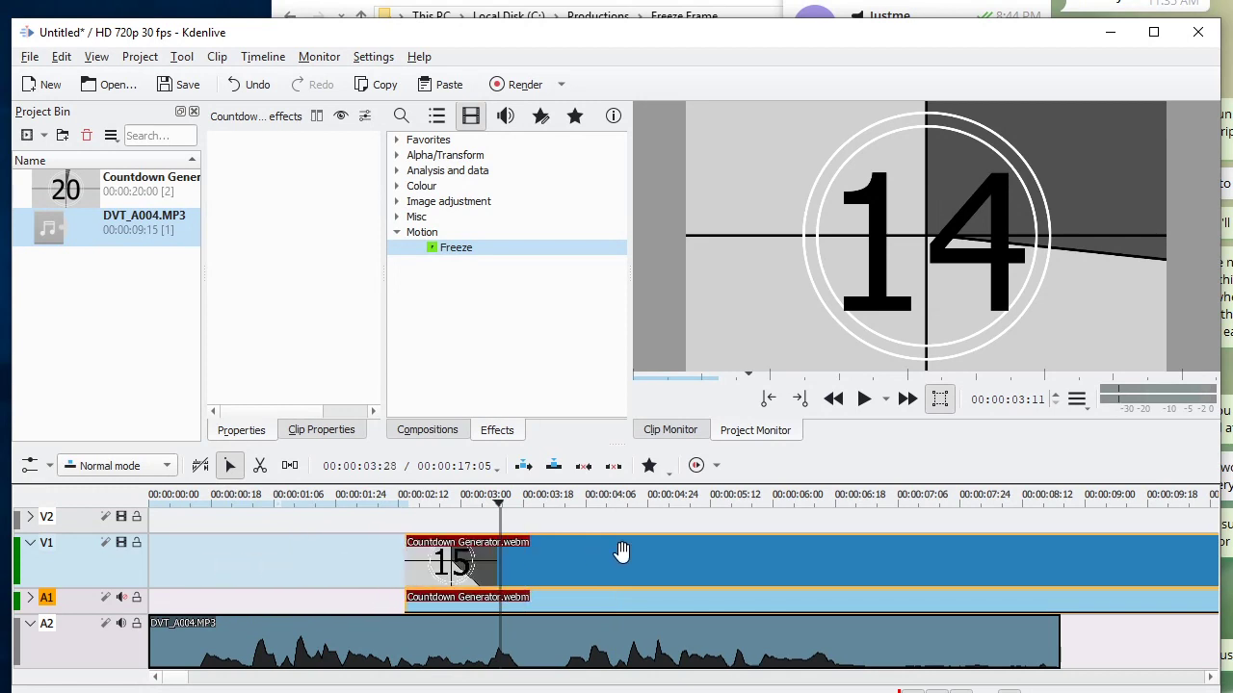
left_click_drag(674, 572, 485, 559)
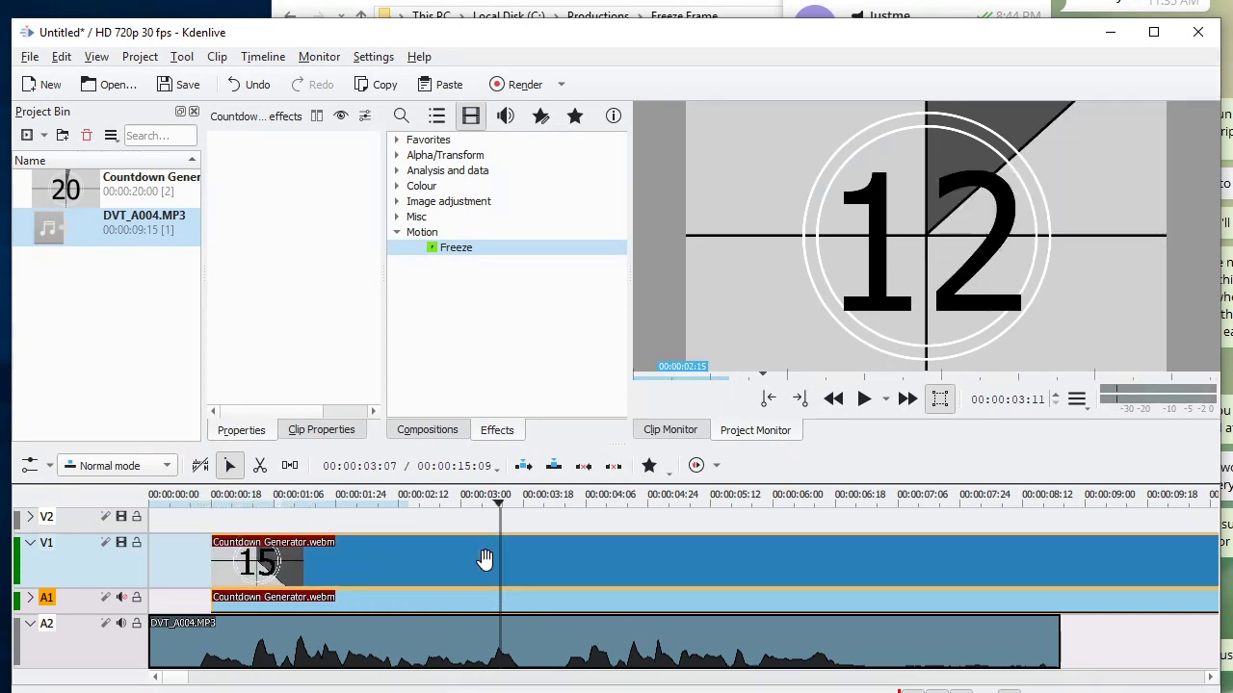
left_click_drag(594, 567, 568, 567)
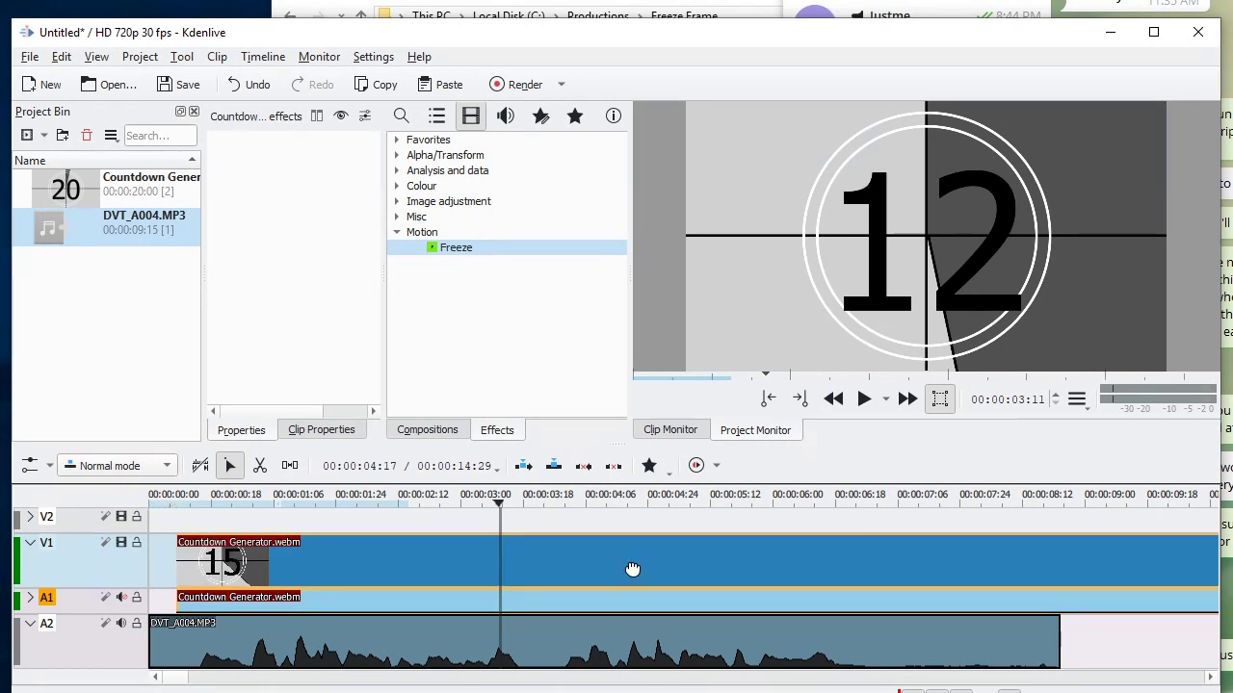
left_click_drag(620, 569, 265, 579)
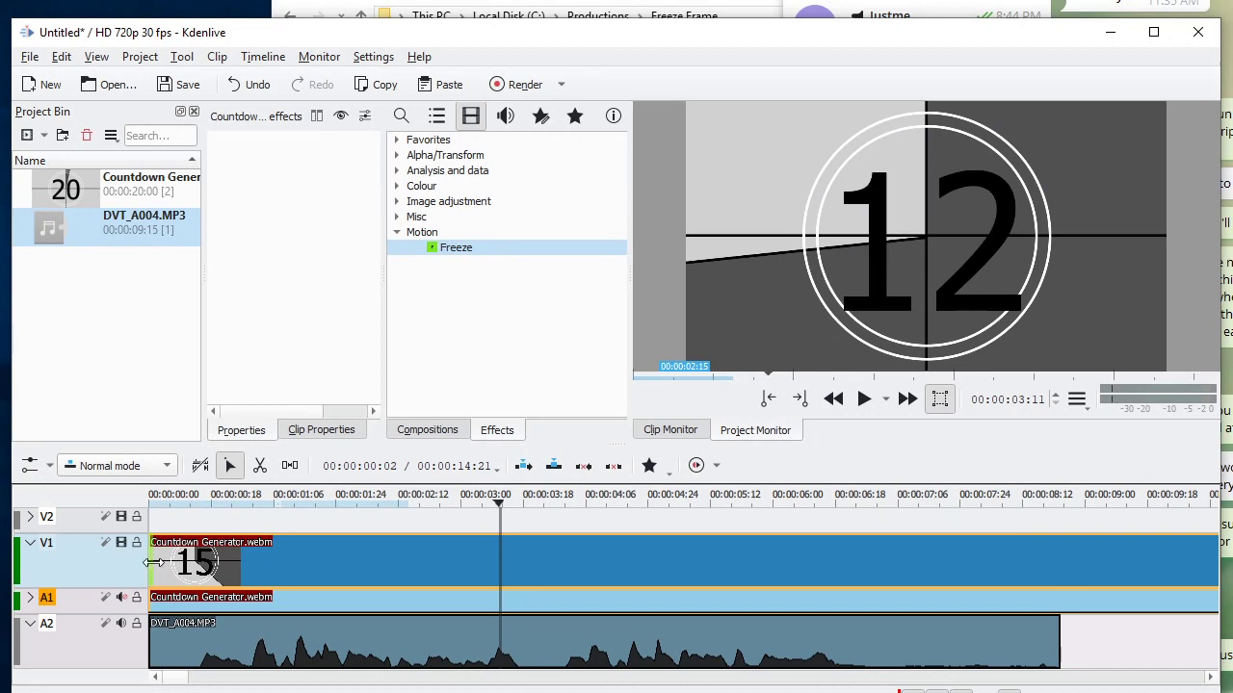
left_click_drag(154, 562, 333, 568)
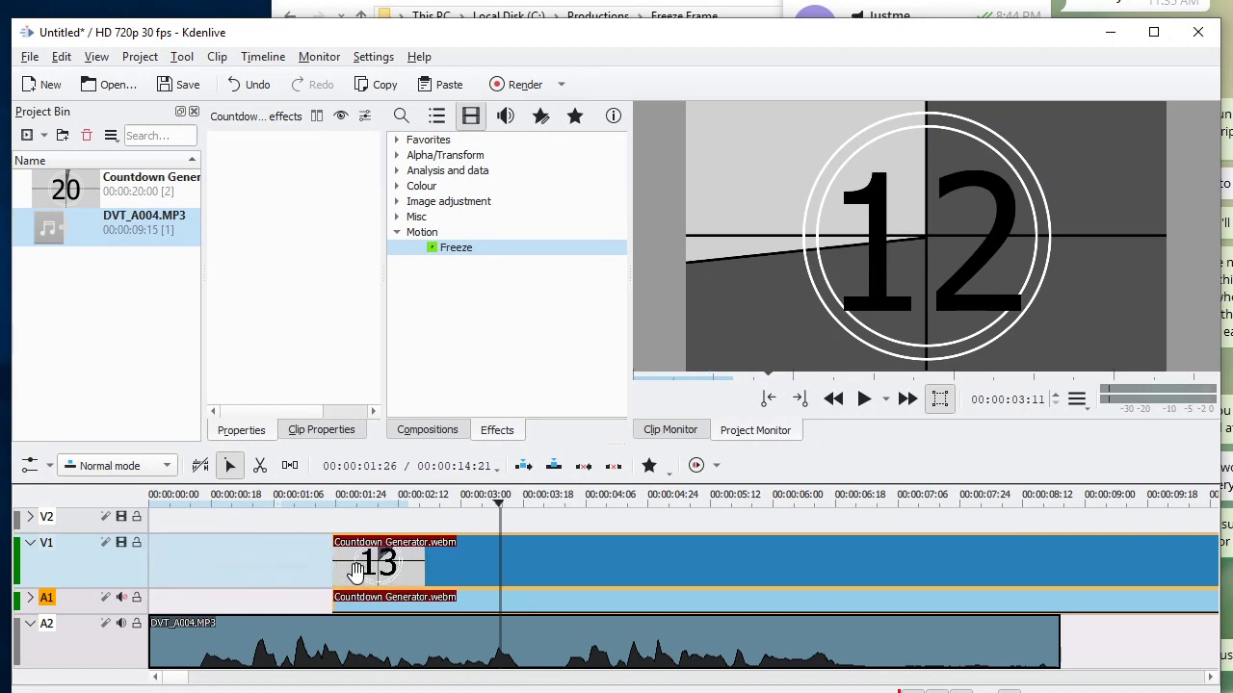
left_click_drag(641, 568, 578, 556)
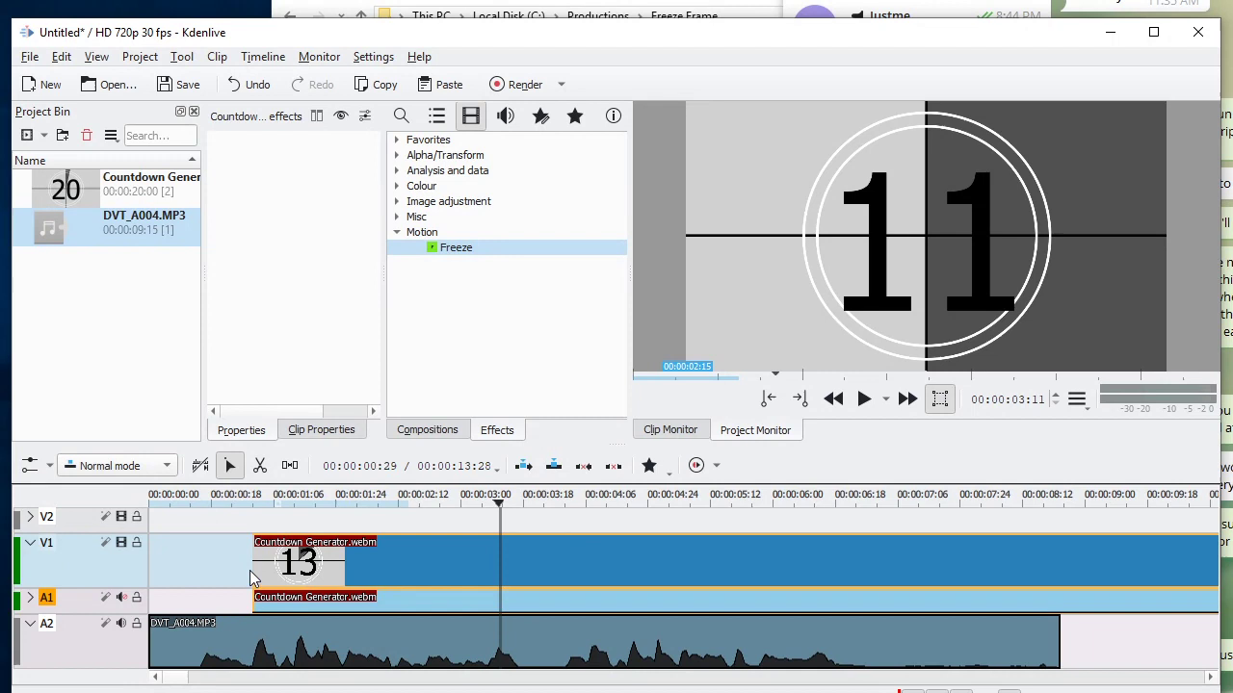
left_click_drag(252, 569, 158, 569)
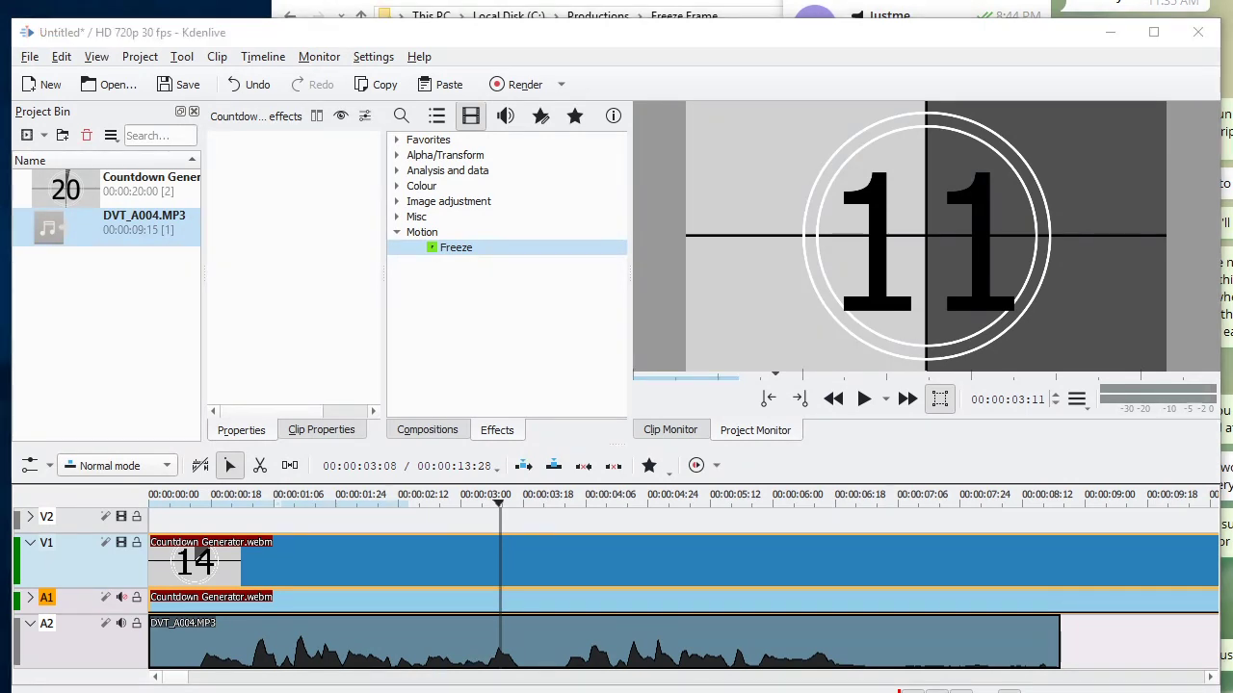
Stop playback, undo the last edit, and step the playhead to 00:00:04:11 at the 10 count.
key("Home")
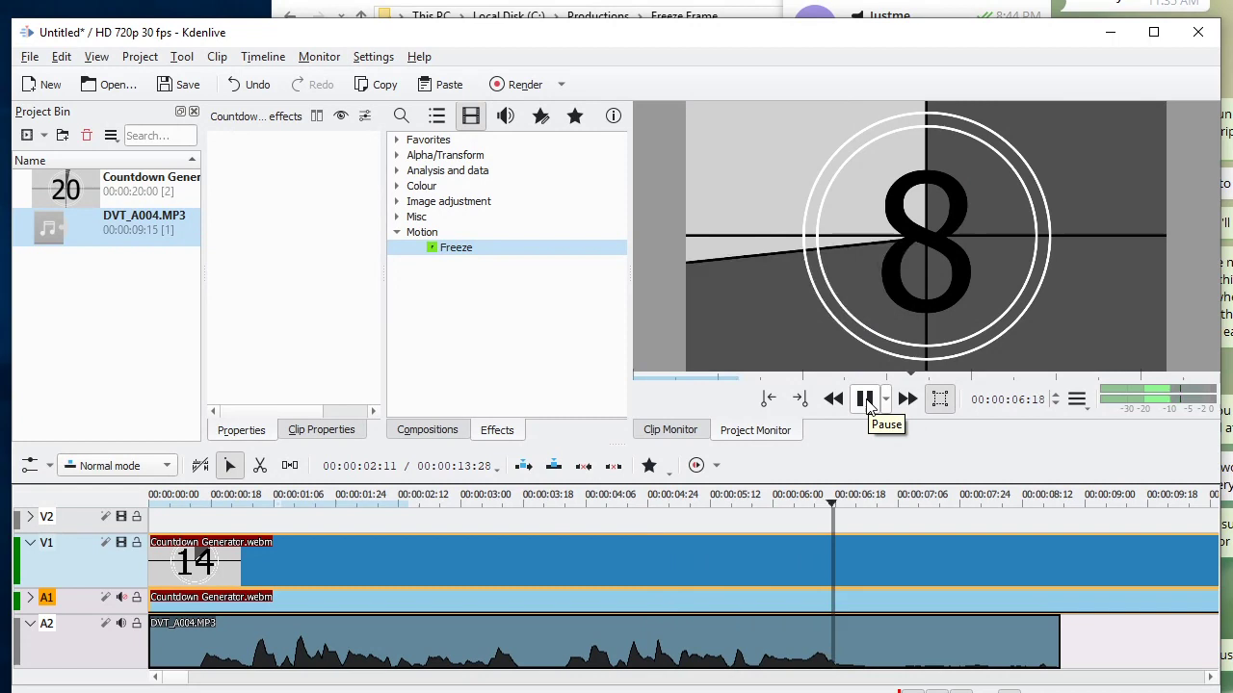
left_click(864, 398)
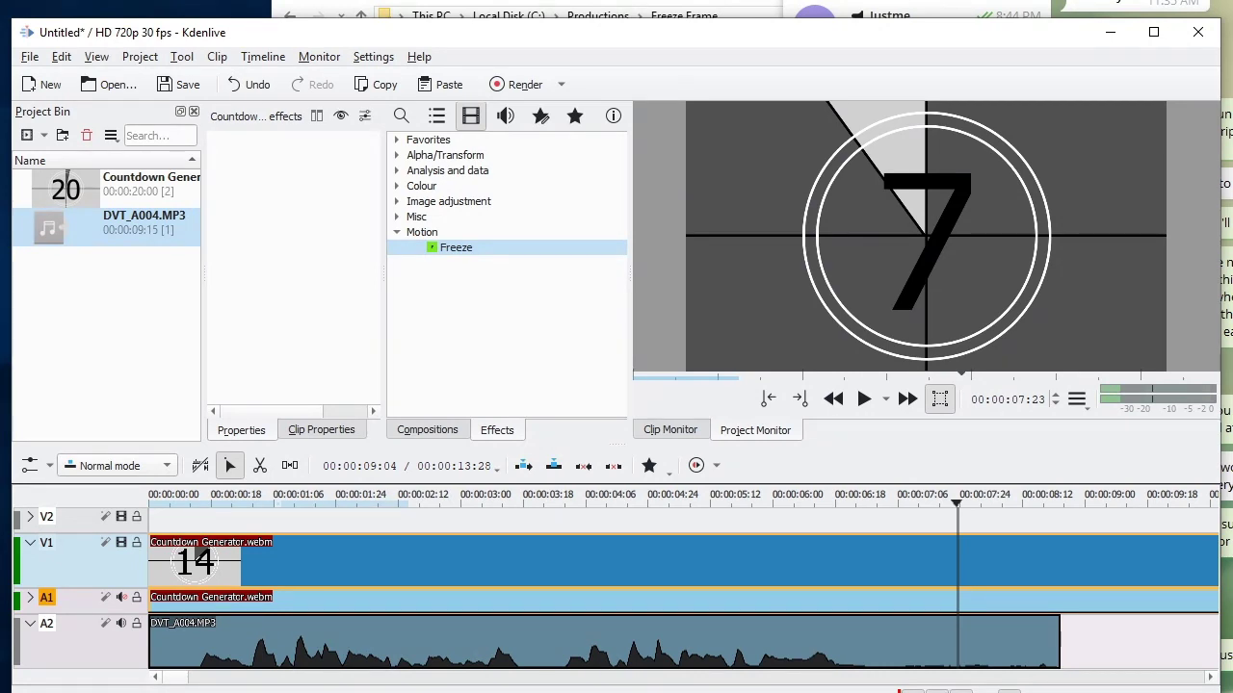
key("ctrl+z")
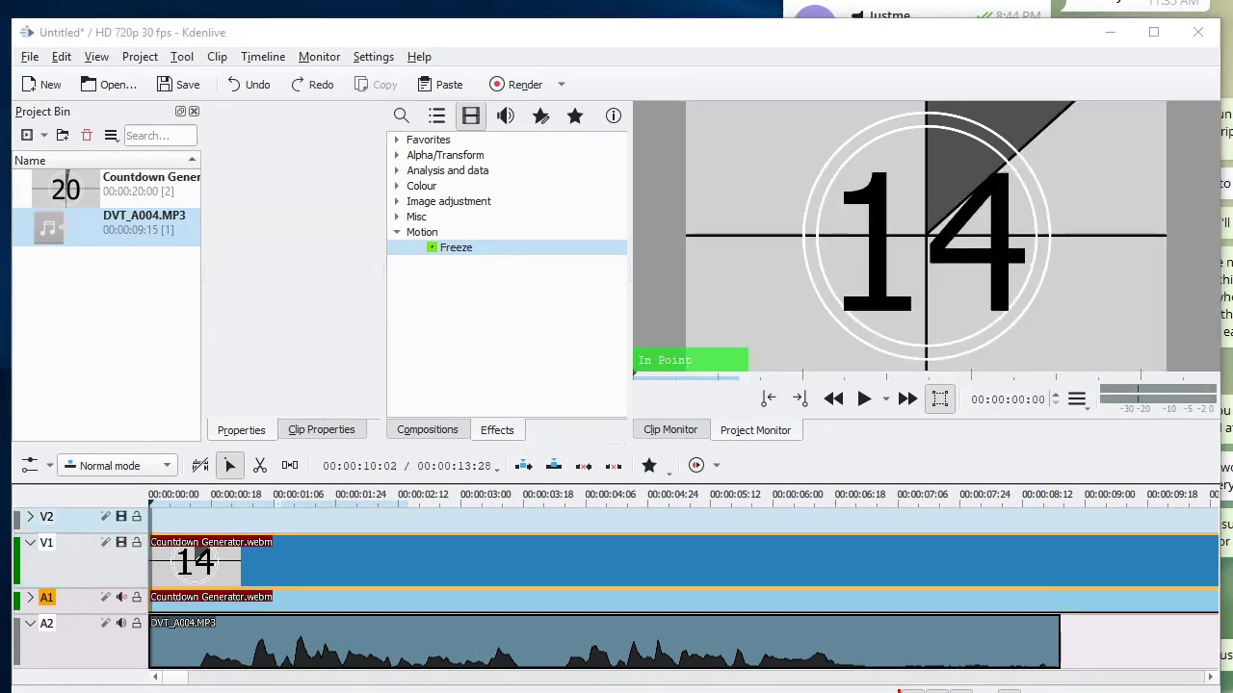
left_click(545, 496)
left_click(562, 496)
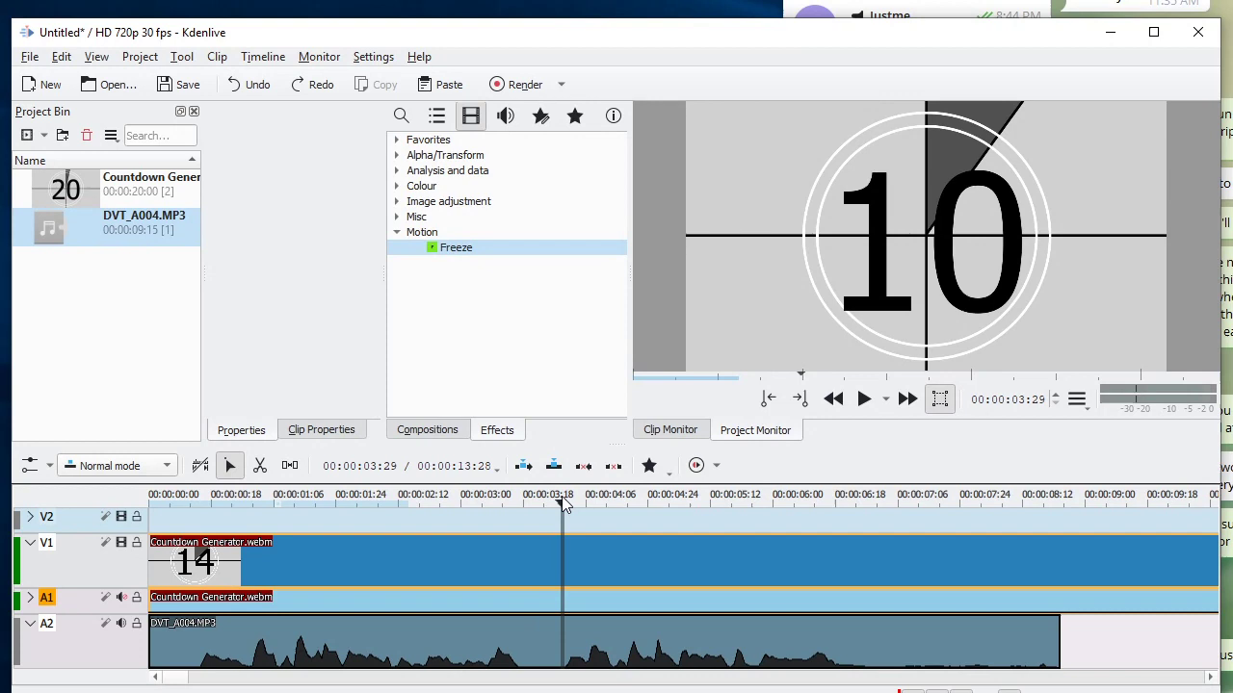
key("Right")
key("Right")
key("Right")
key("Right")
key("Right")
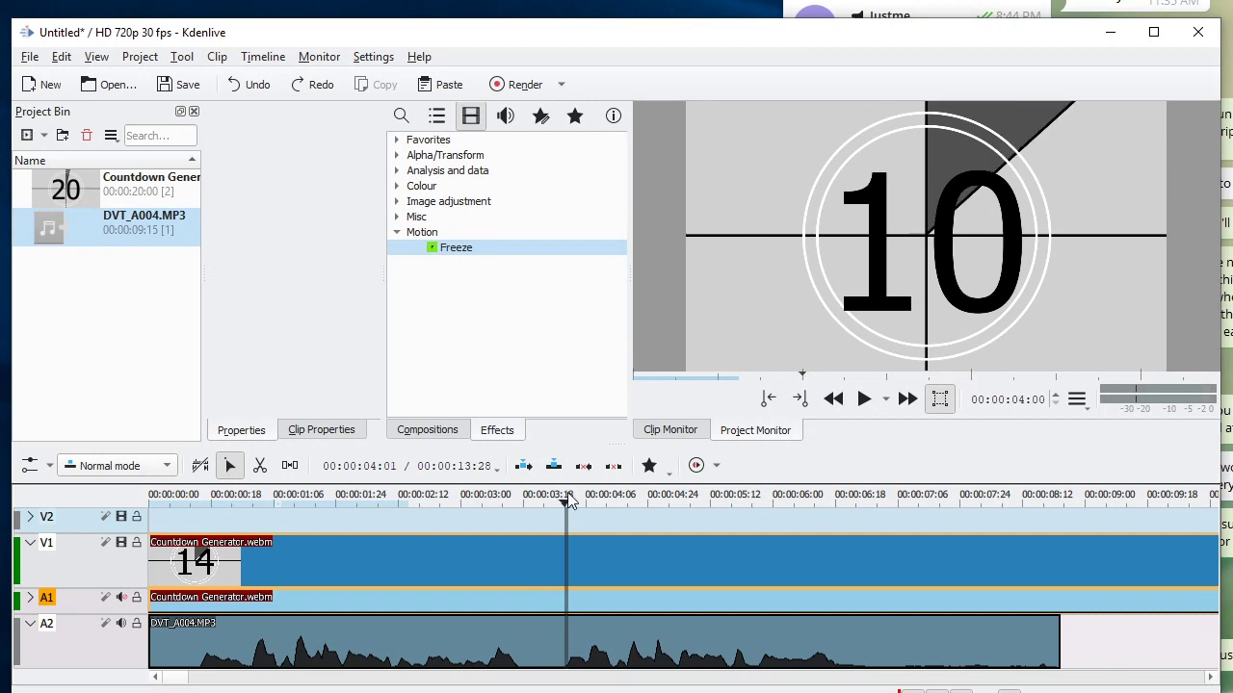
key("Right")
key("Right")
key("Right")
key("Right")
key("Right")
key("Right")
key("Right")
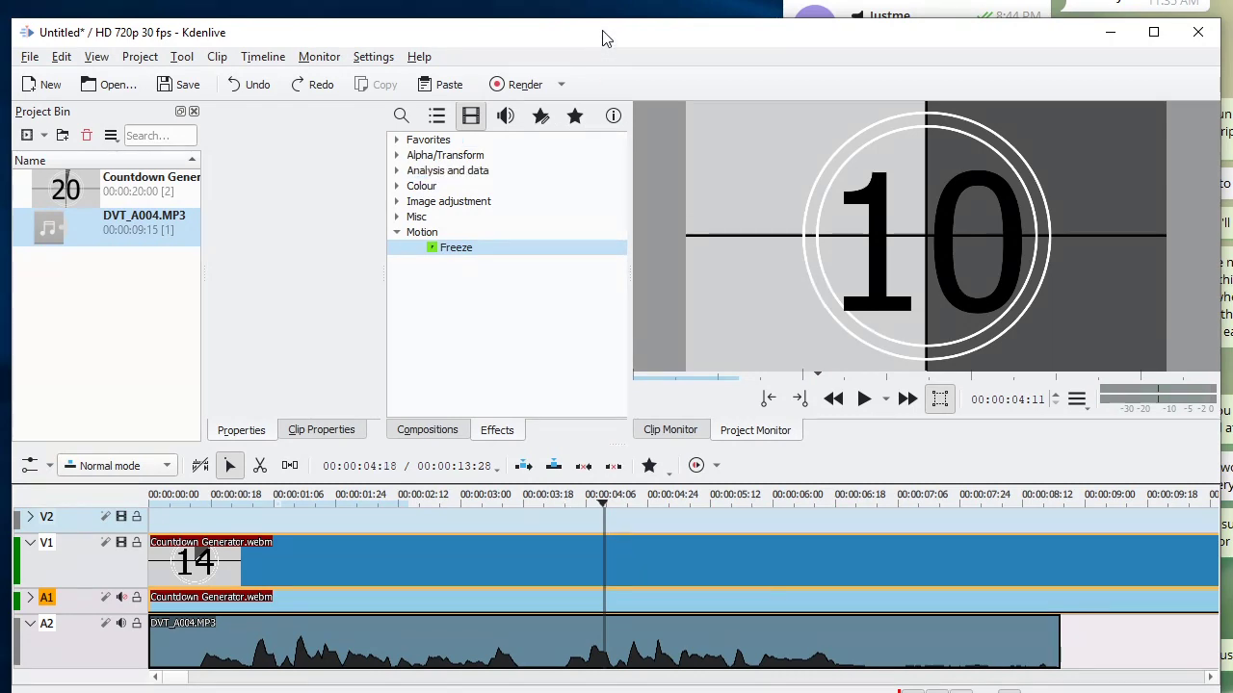
left_click_drag(603, 39, 600, 0)
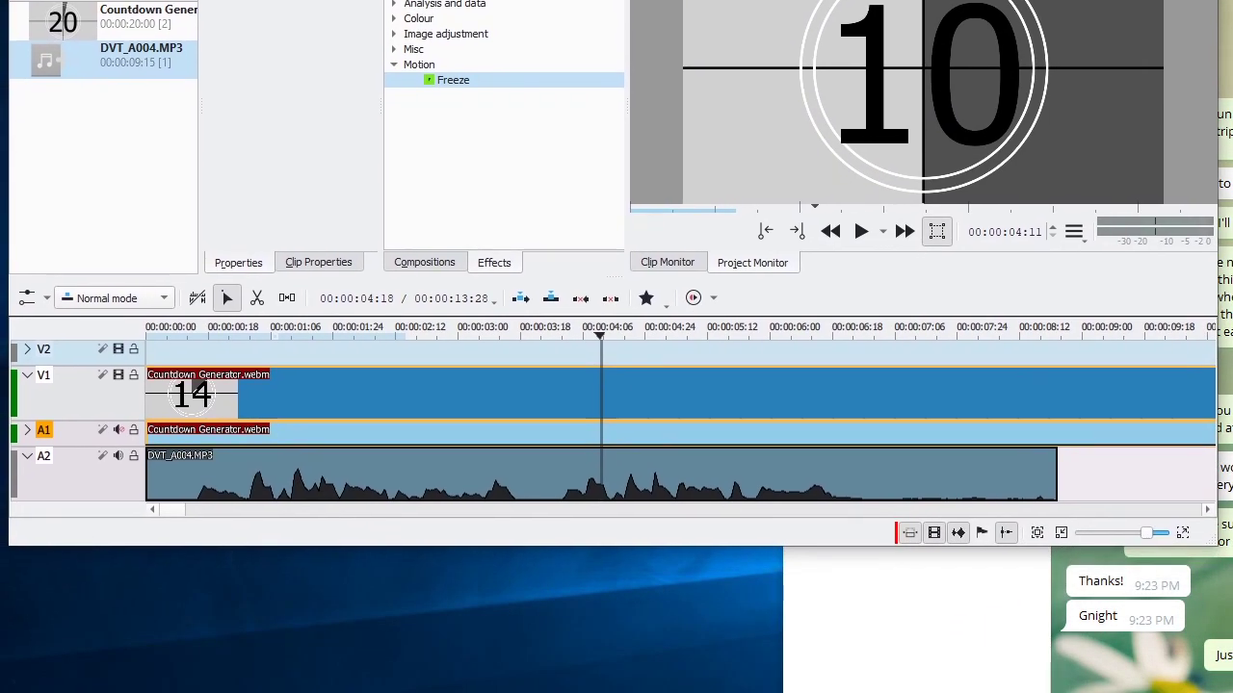
Split the countdown clip at the 10 count and drag the second part later, near 00:00:06:13.
right_click(602, 397)
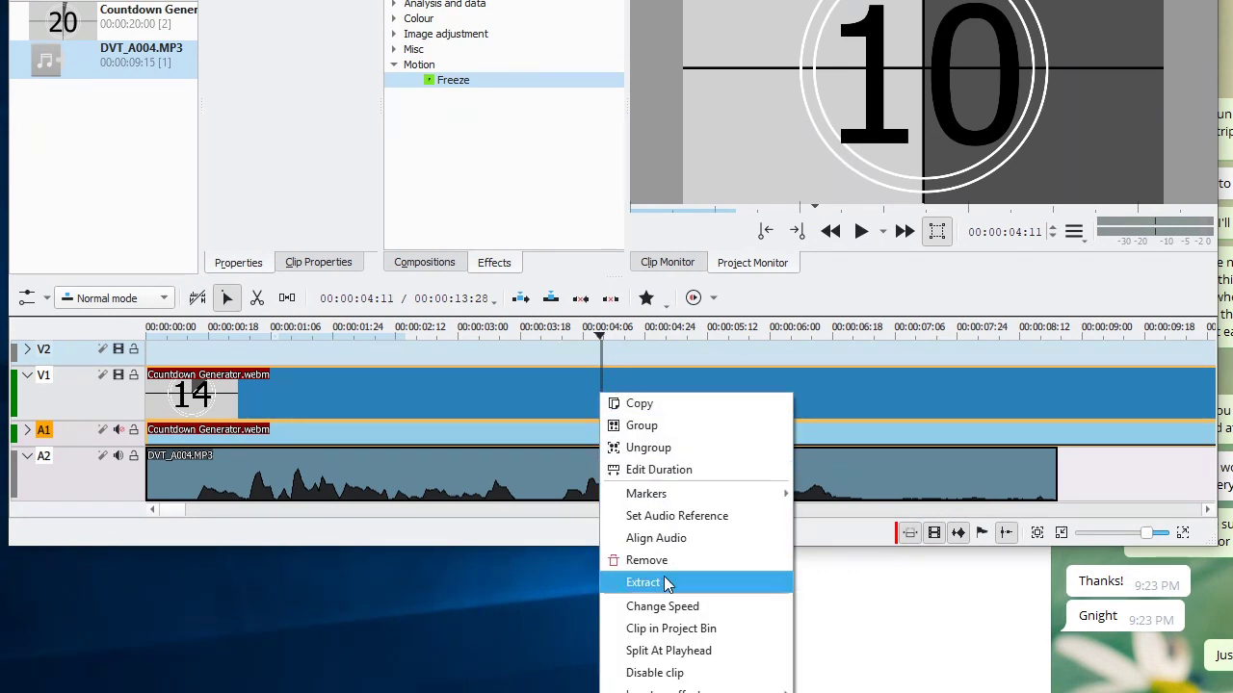
left_click(665, 659)
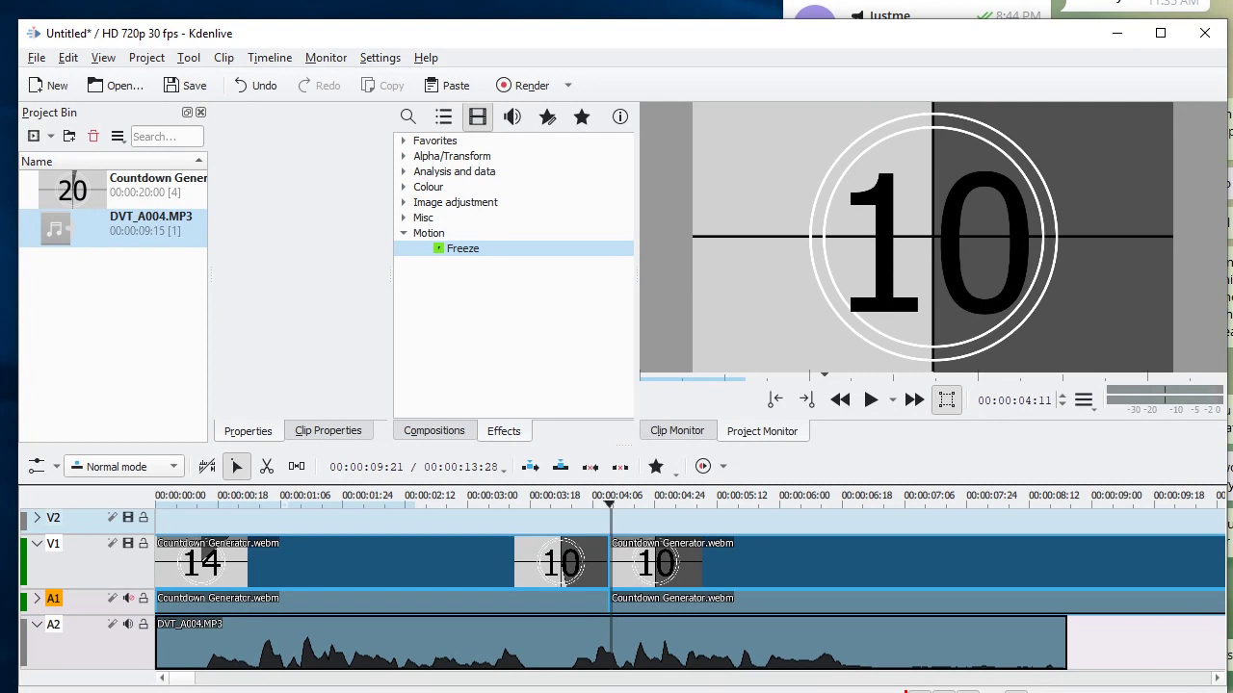
left_click(824, 496)
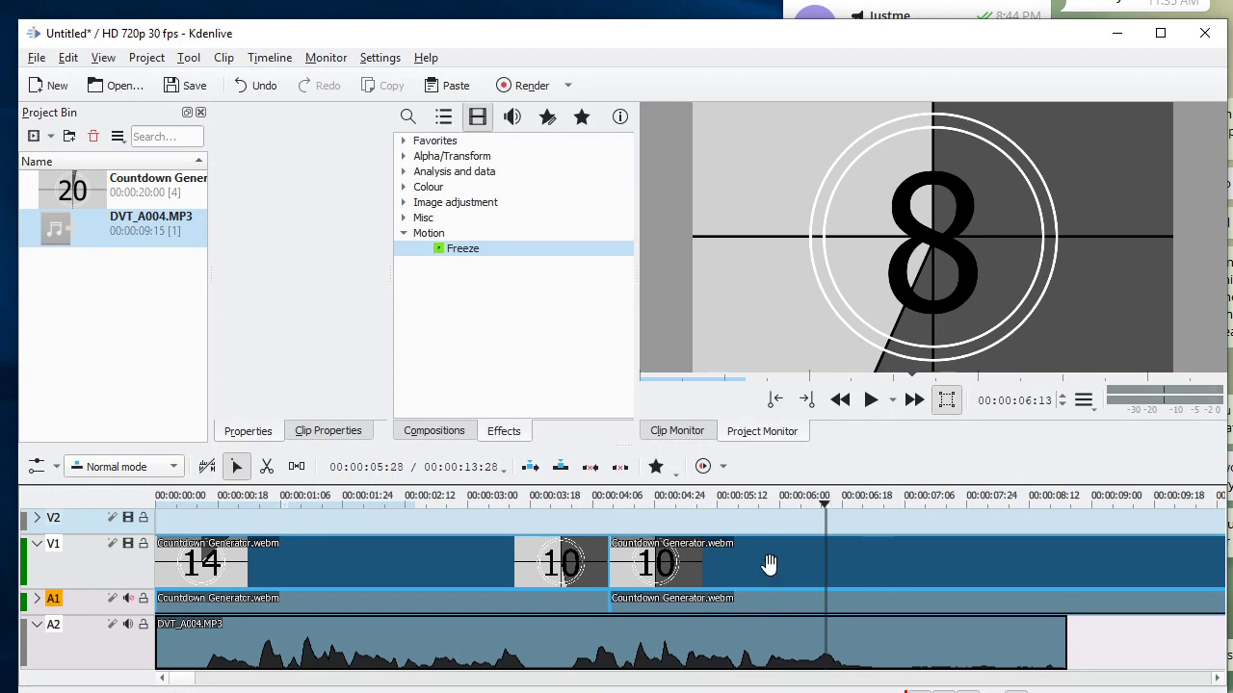
left_click_drag(743, 565, 853, 572)
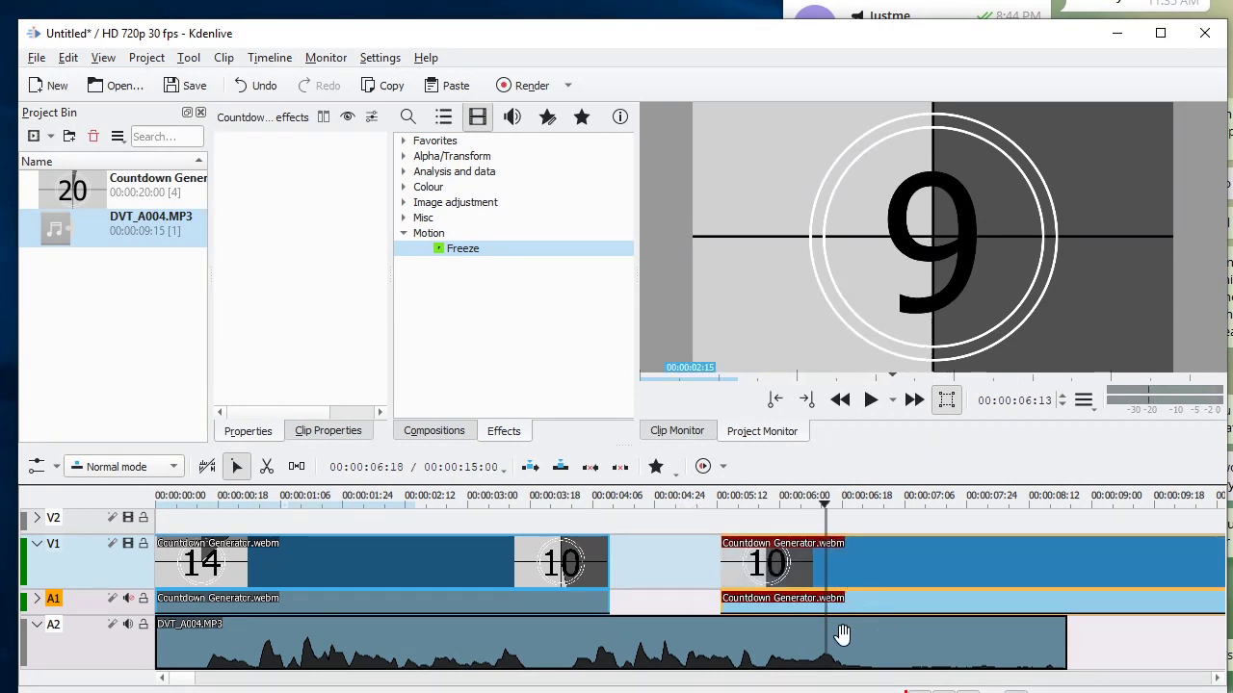
Drop the Motion > Freeze effect on the first countdown clip and display its settings.
left_click(470, 237)
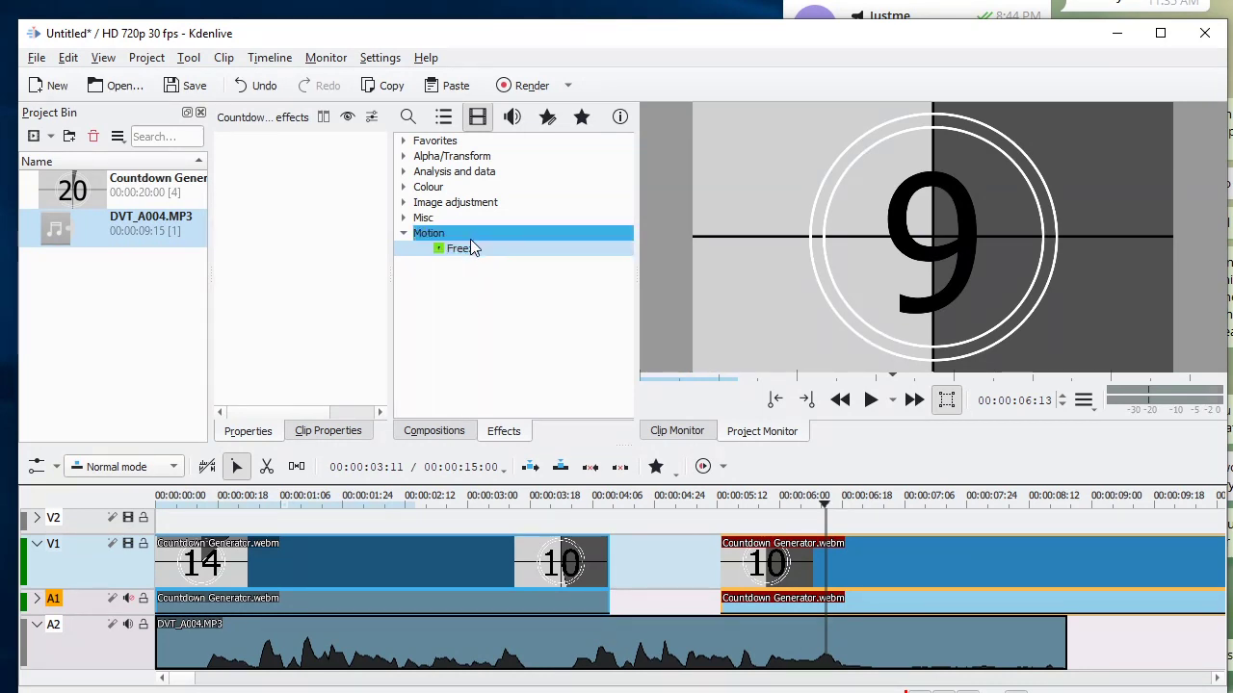
left_click_drag(470, 248, 399, 554)
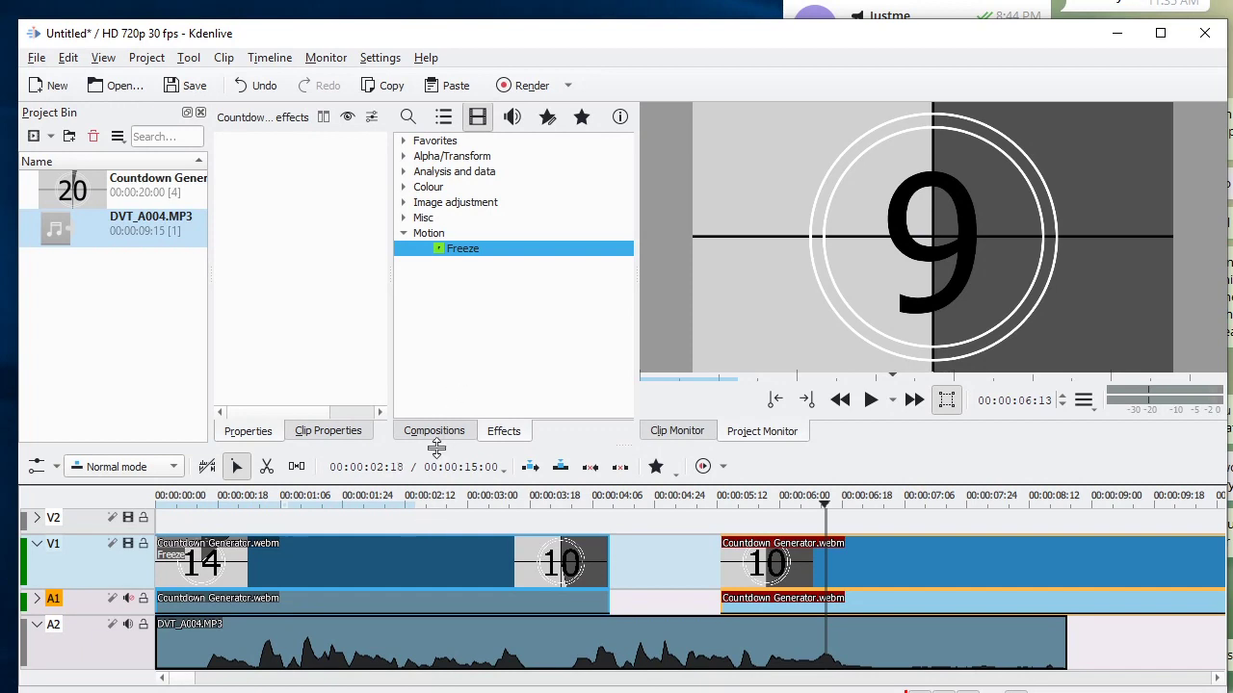
left_click(438, 556)
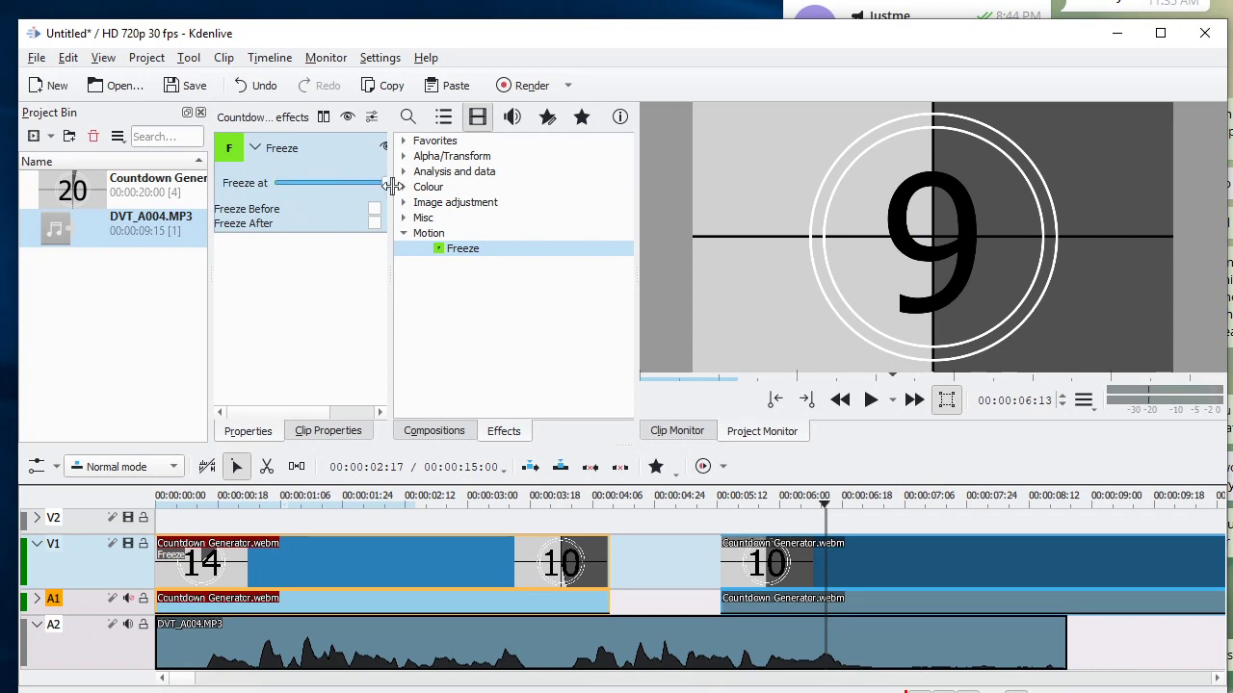
left_click_drag(391, 276, 501, 287)
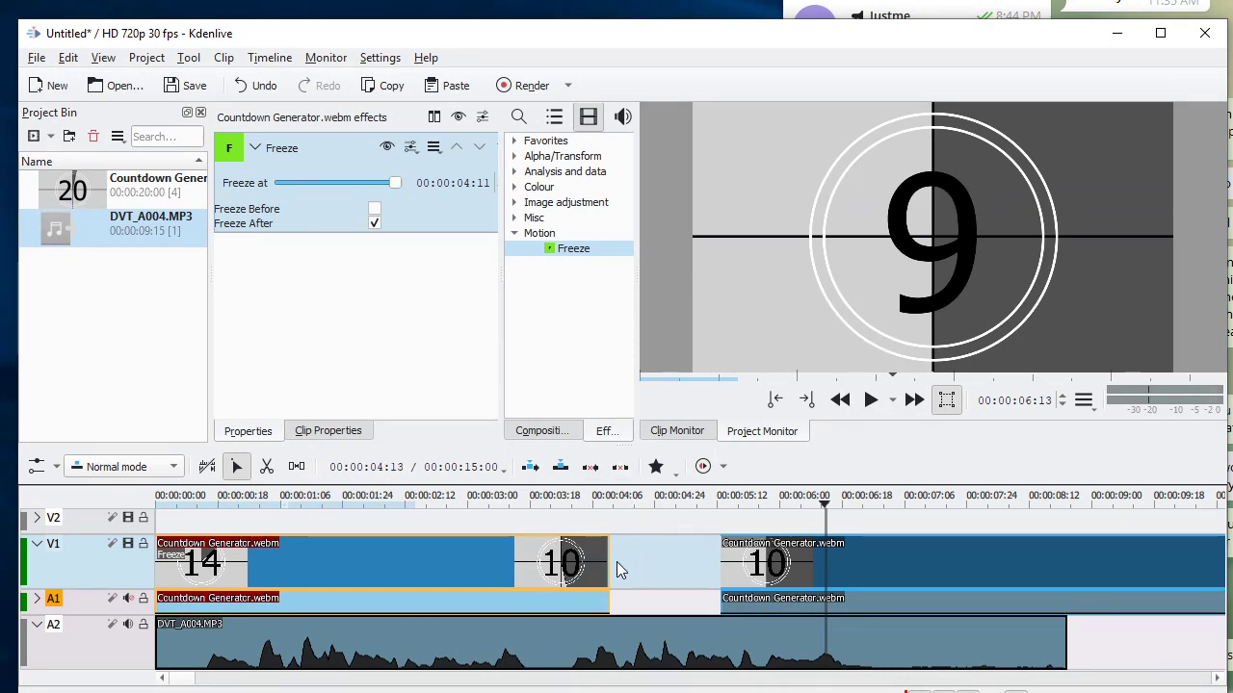
Stretch the first clip's right edge toward the second clip, then play the countdown from the start.
left_click_drag(610, 551, 719, 532)
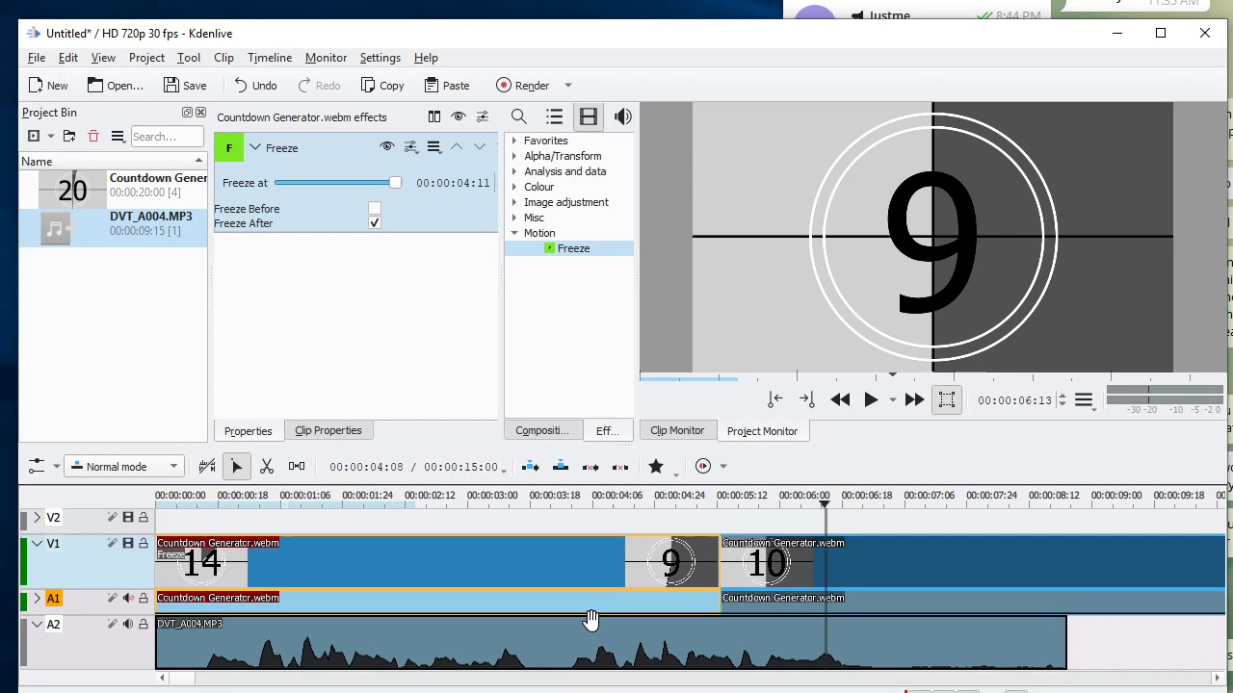
left_click(161, 496)
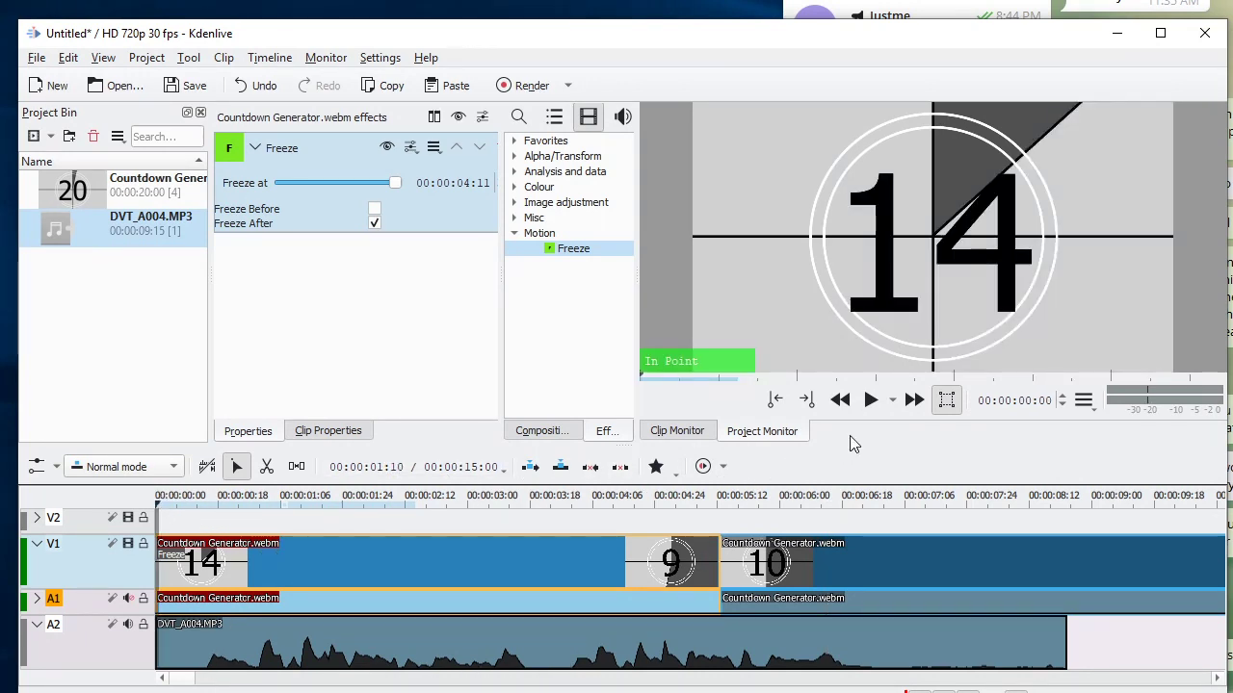
left_click(869, 400)
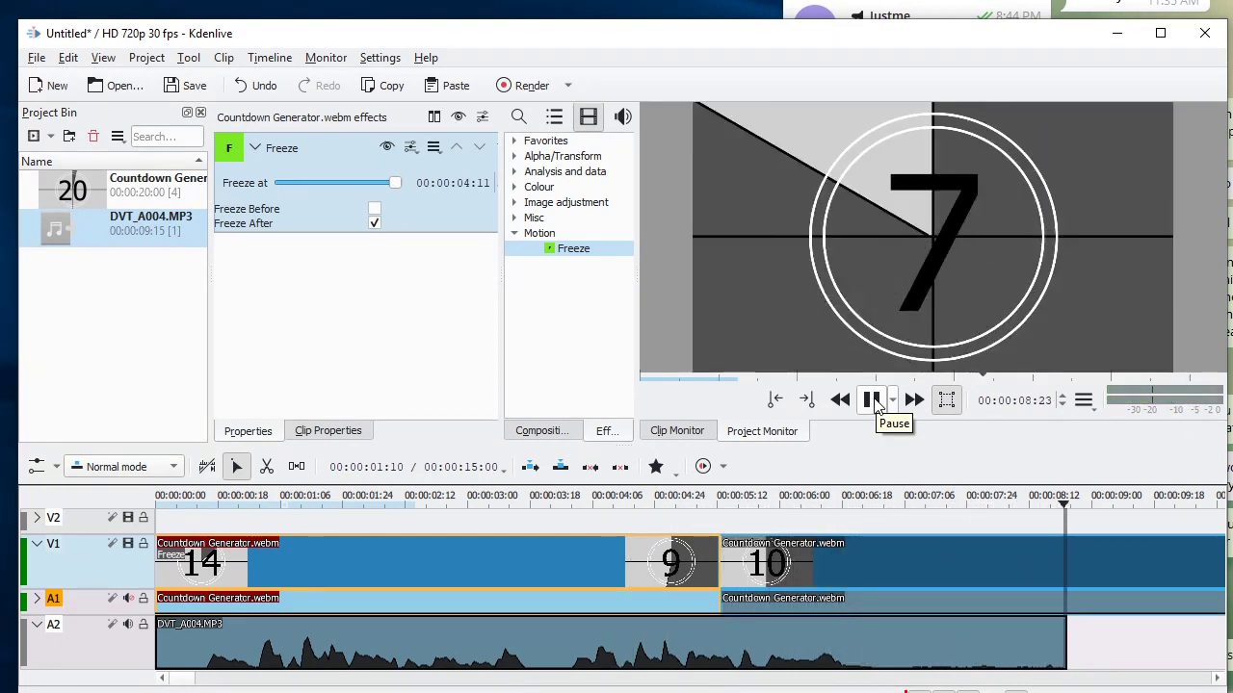
left_click(873, 401)
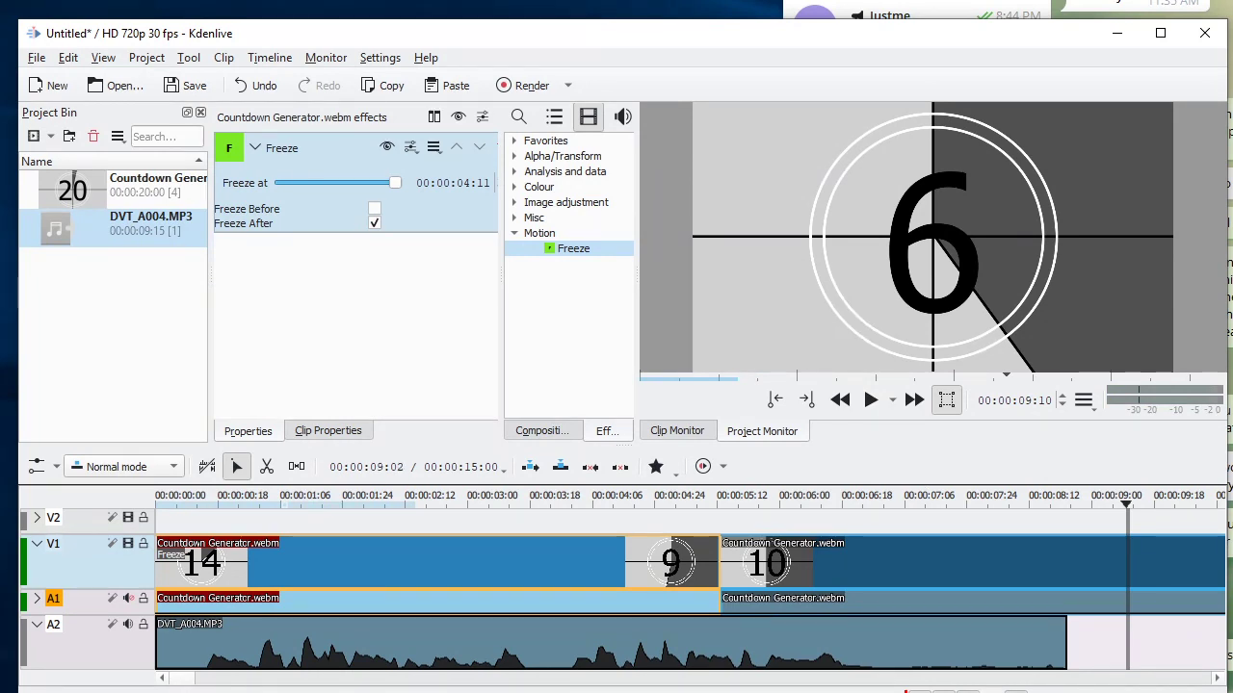